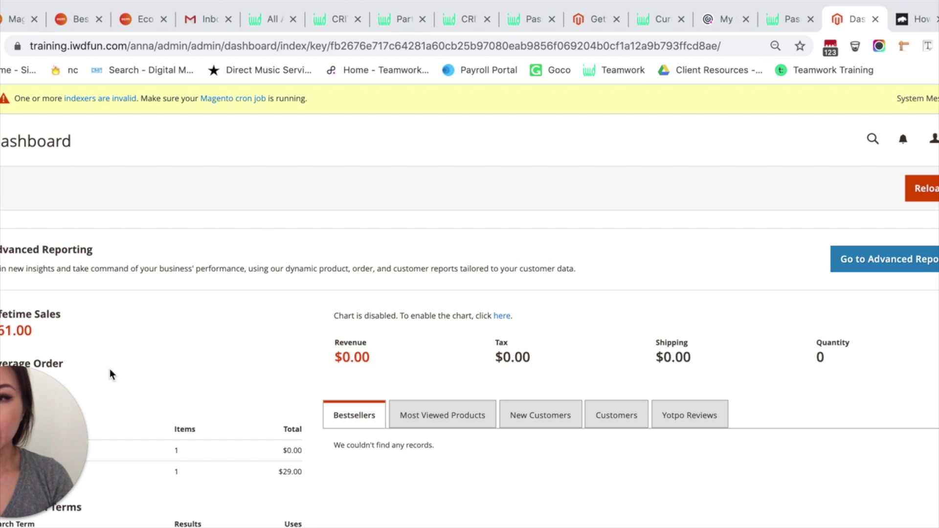
- Go to Stores > Settings > Configuration from the admin menu
mouse_move(125, 394)
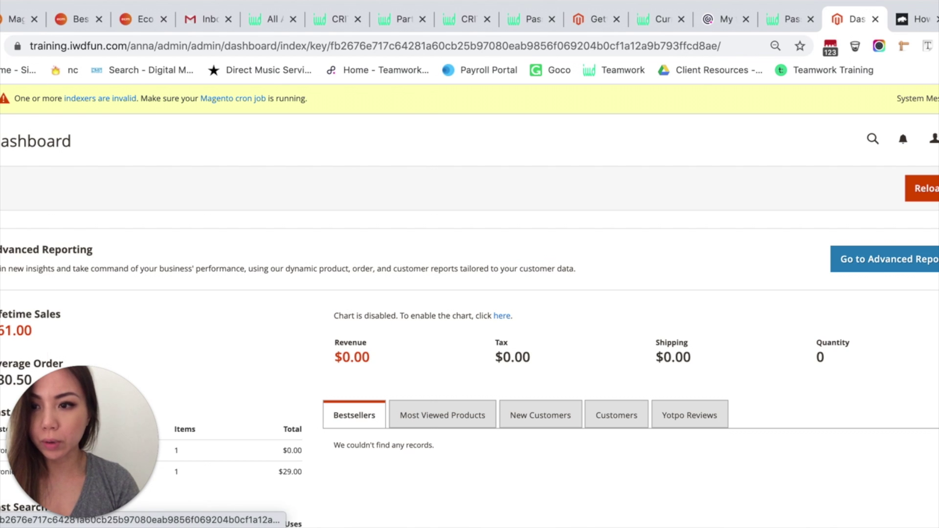
click(1, 342)
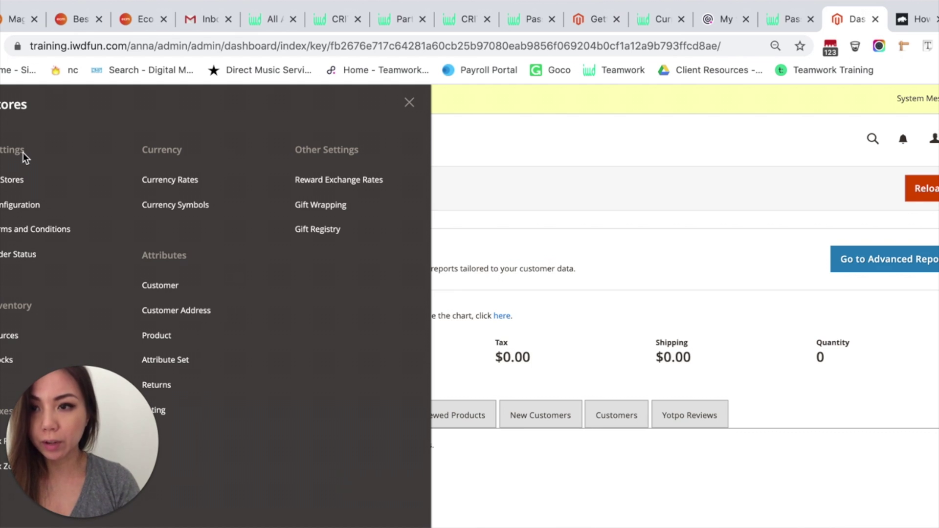
click(18, 210)
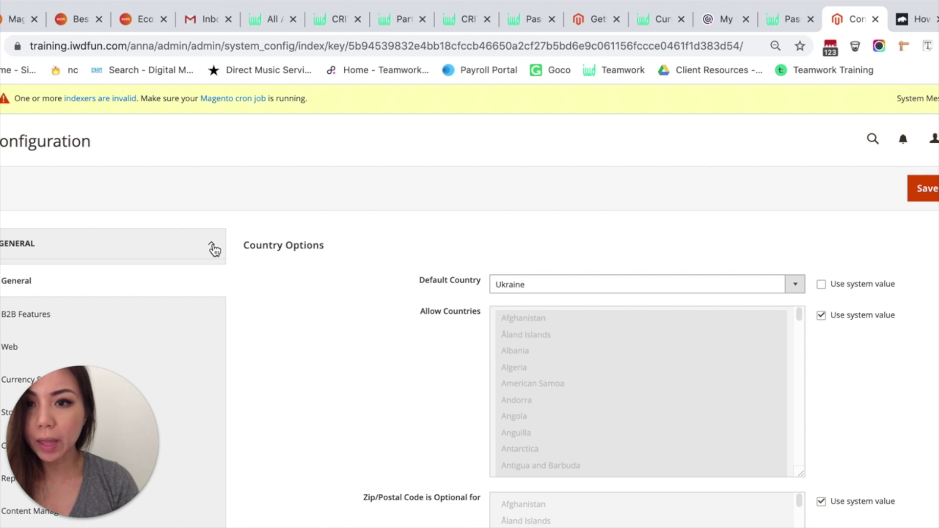
- Collapse General, expand Catalog, and open the Inventory configuration section
click(212, 246)
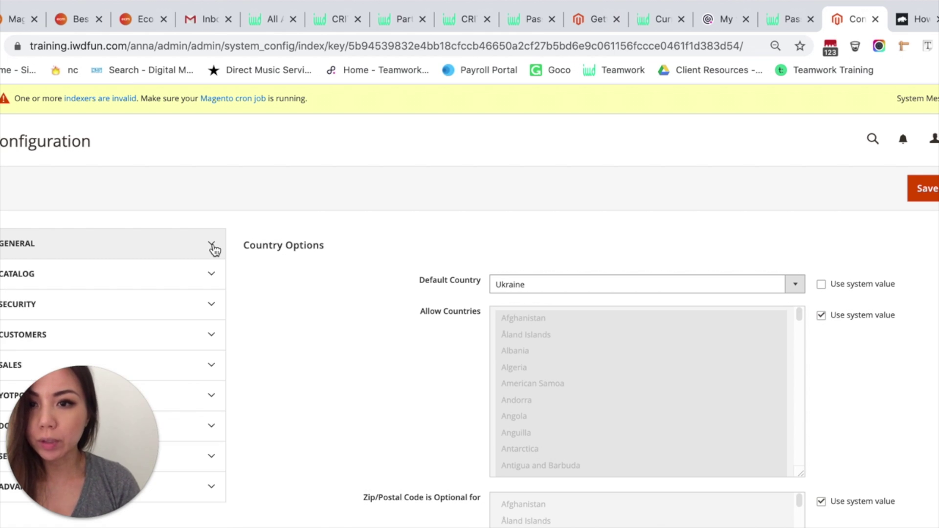
click(212, 274)
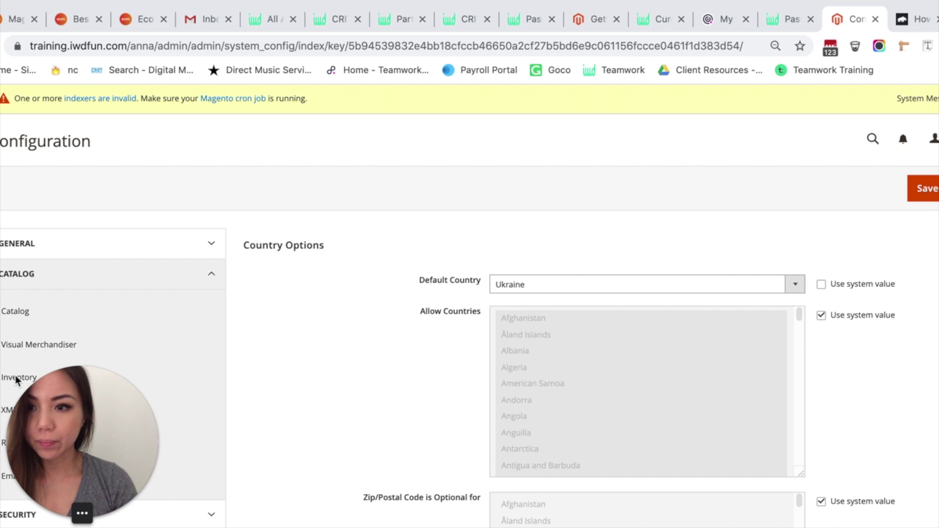
scroll(19, 381, down, 2)
click(9, 293)
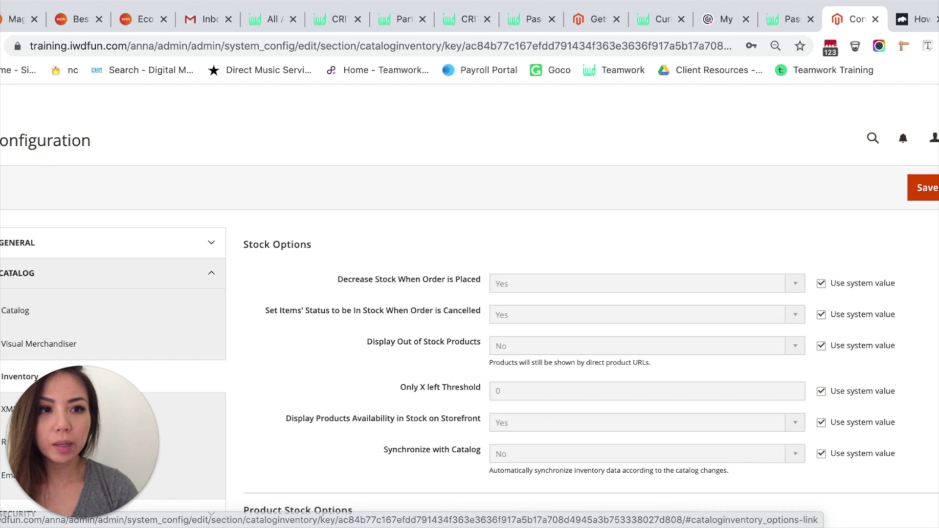
scroll(469, 306, down, 2)
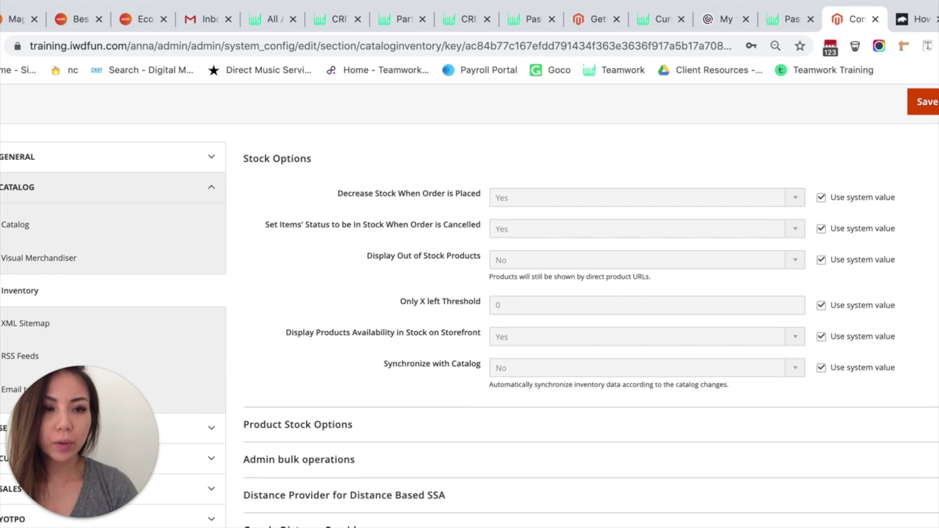
click(277, 158)
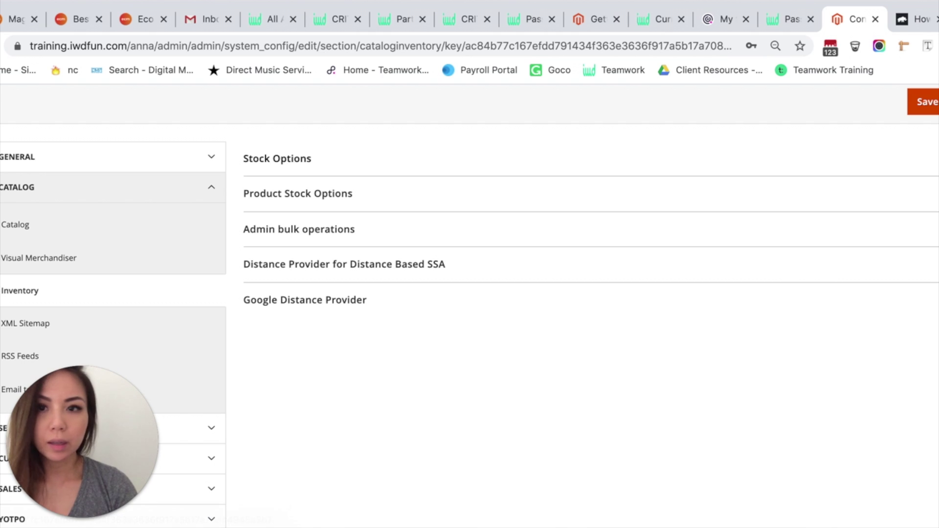
scroll(478, 168, up, 1)
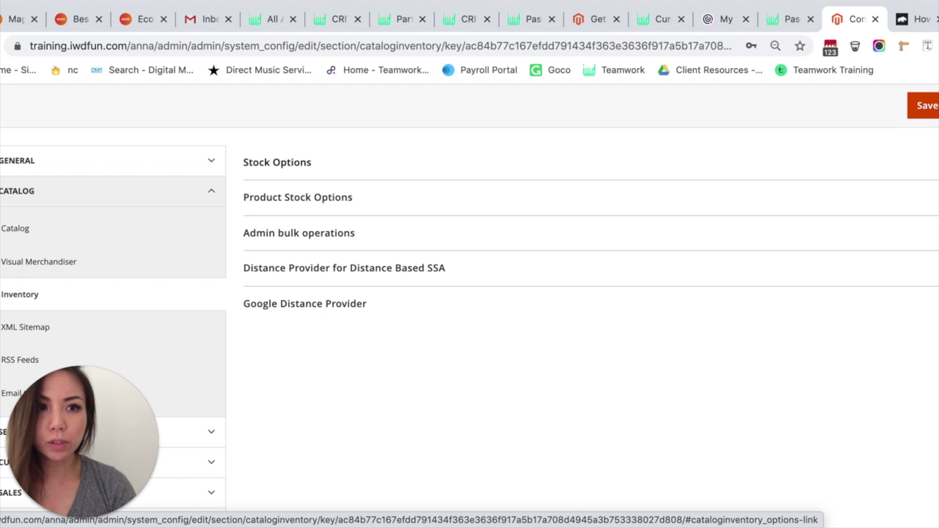
click(277, 162)
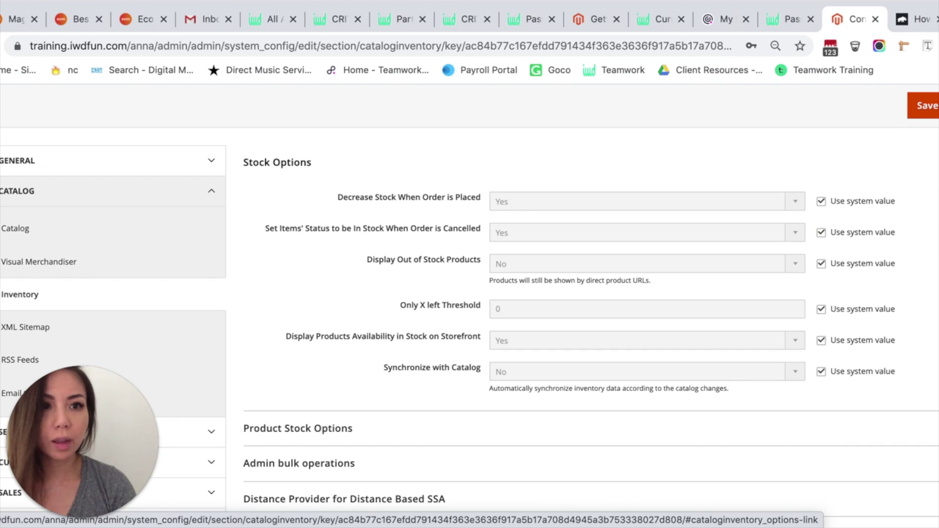
scroll(666, 186, down, 1)
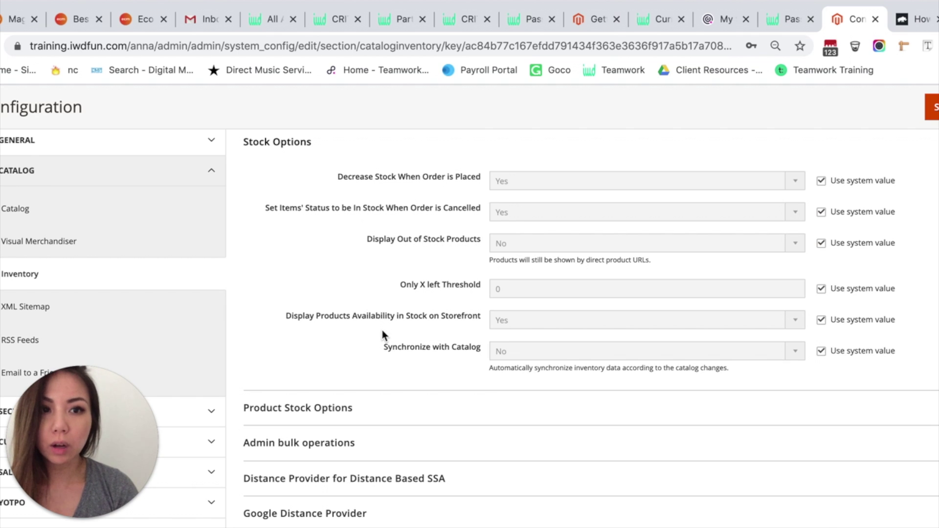
- Uncheck 'Use system value' for all six Stock Options settings
click(822, 183)
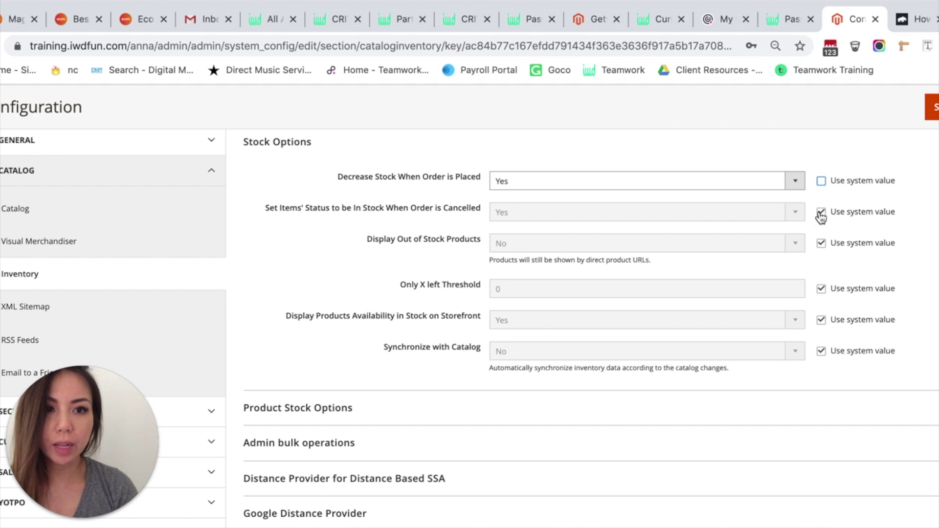
click(821, 213)
click(820, 244)
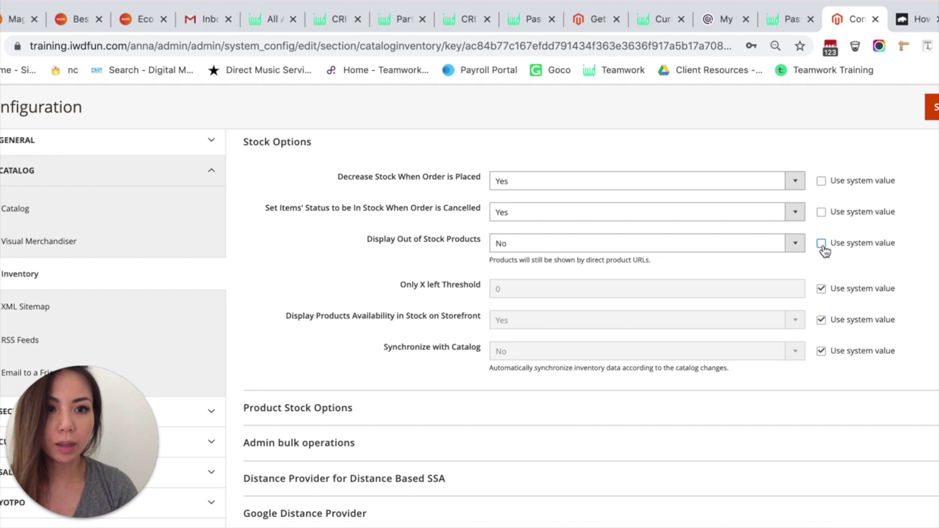
click(822, 291)
click(821, 320)
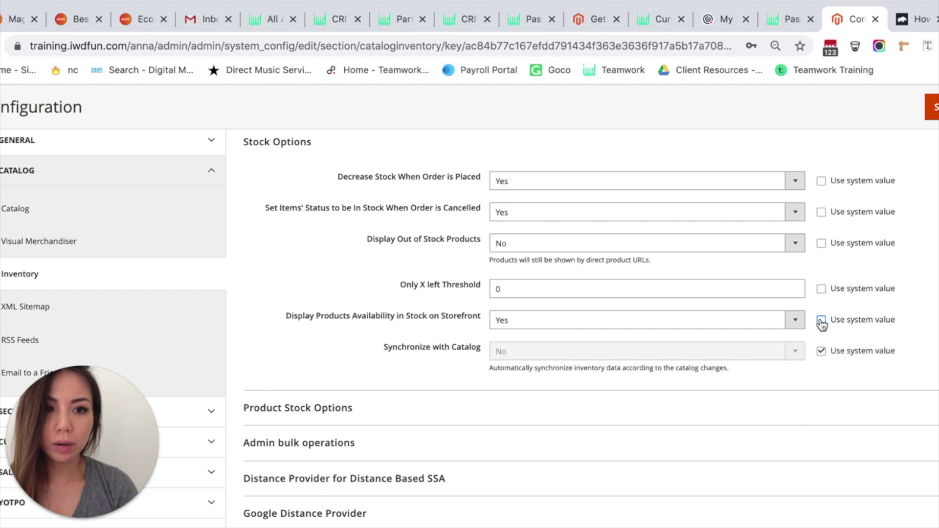
click(821, 352)
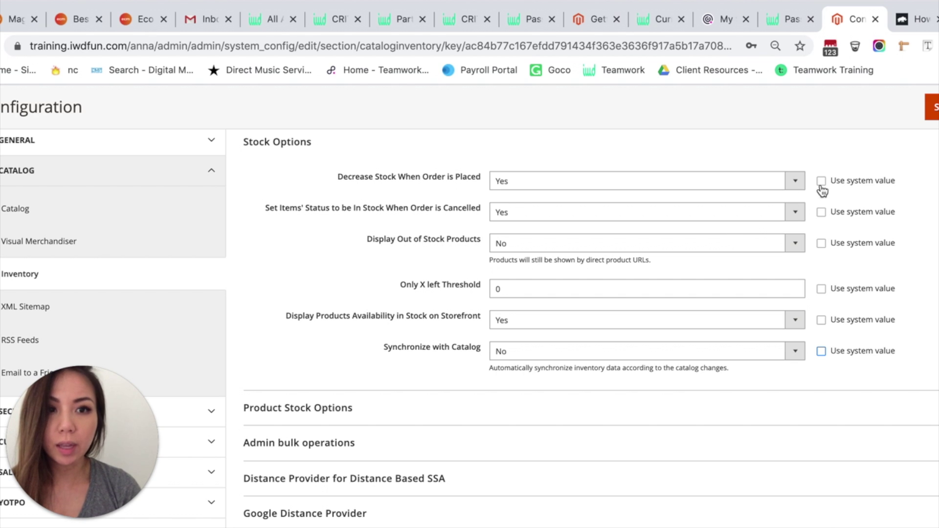
click(794, 184)
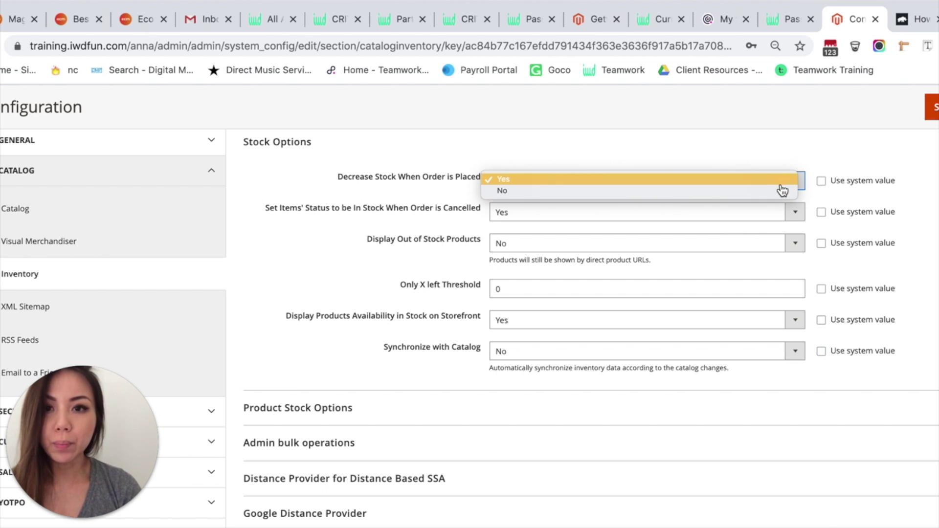
- Keep Decrease Stock, cancelled-order stock status and out-of-stock display as is, then clear Only X left Threshold
click(785, 180)
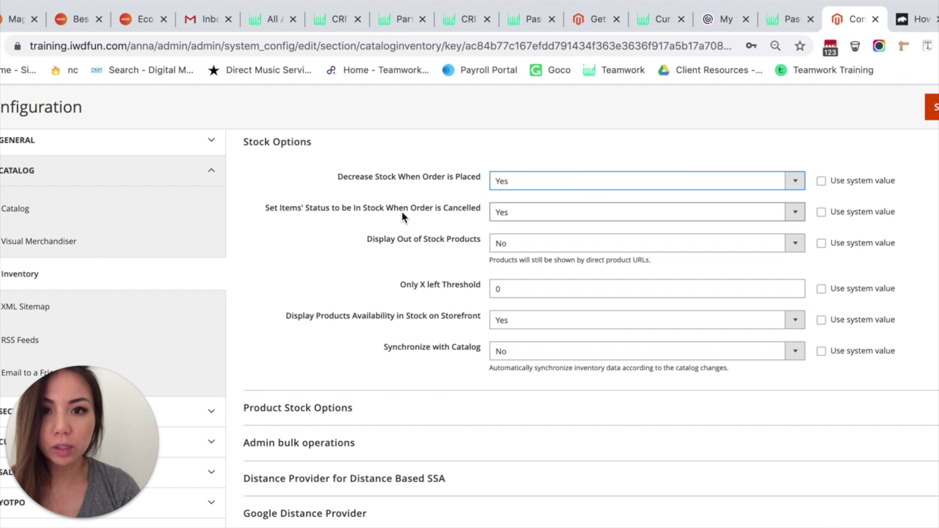
click(620, 219)
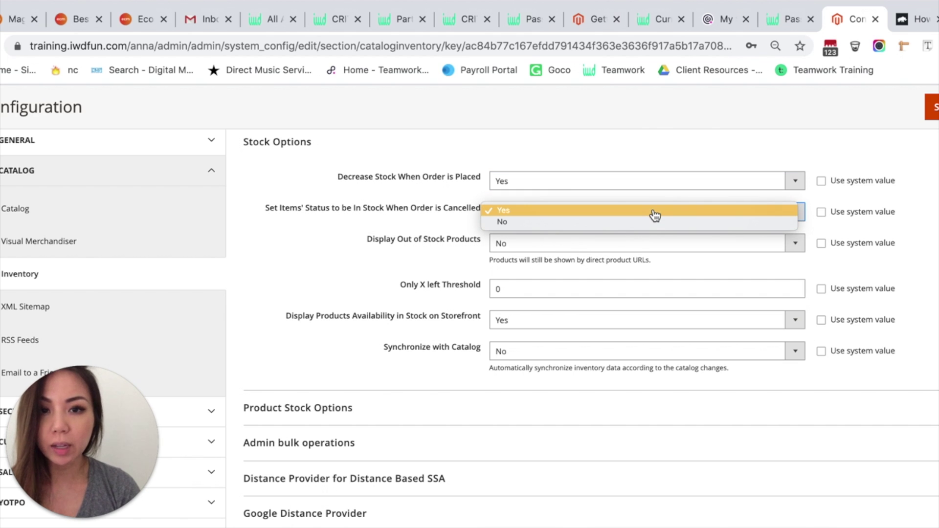
click(924, 248)
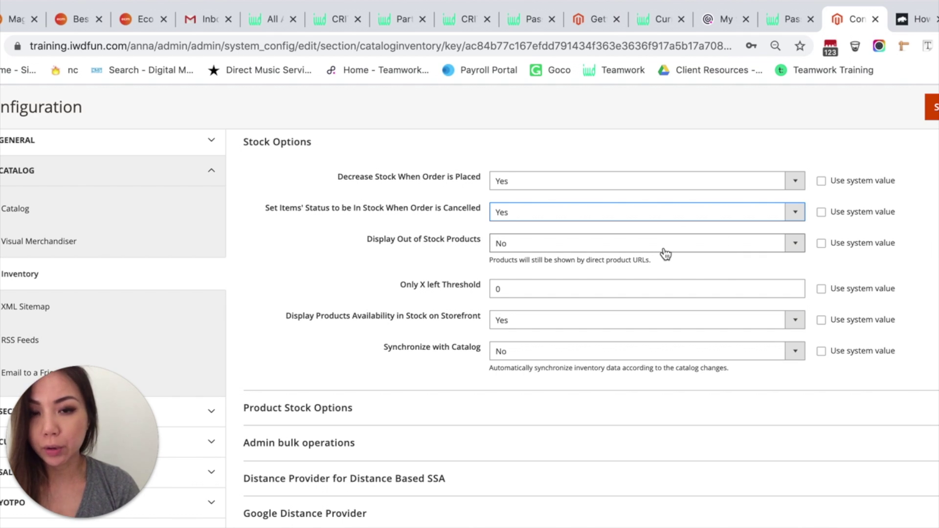
click(792, 245)
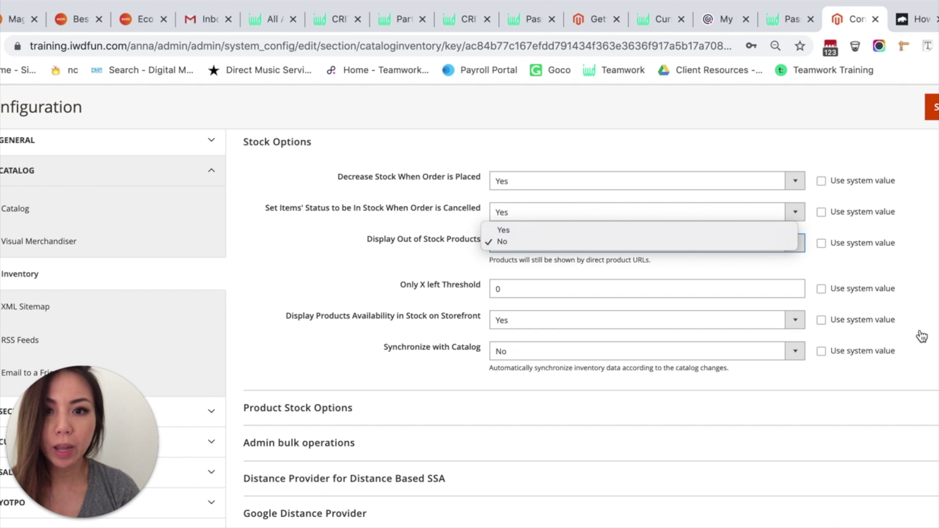
click(438, 250)
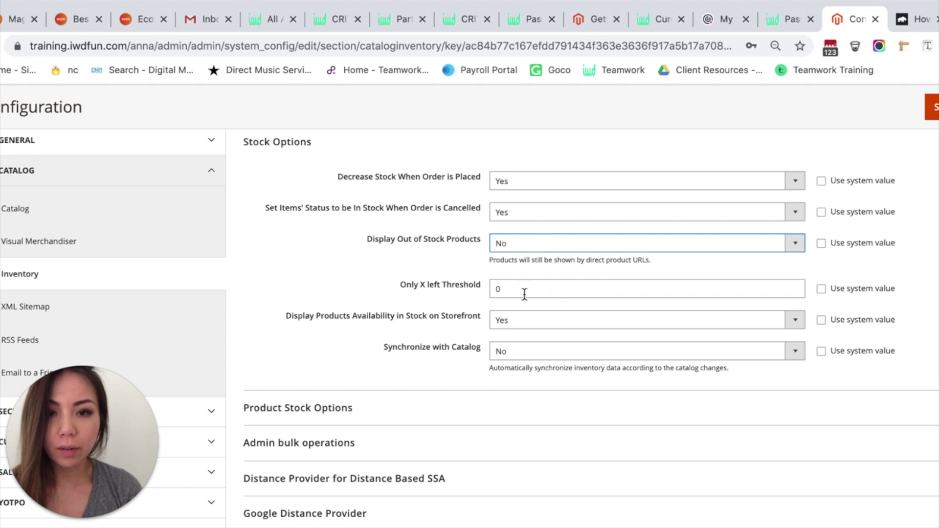
click(552, 293)
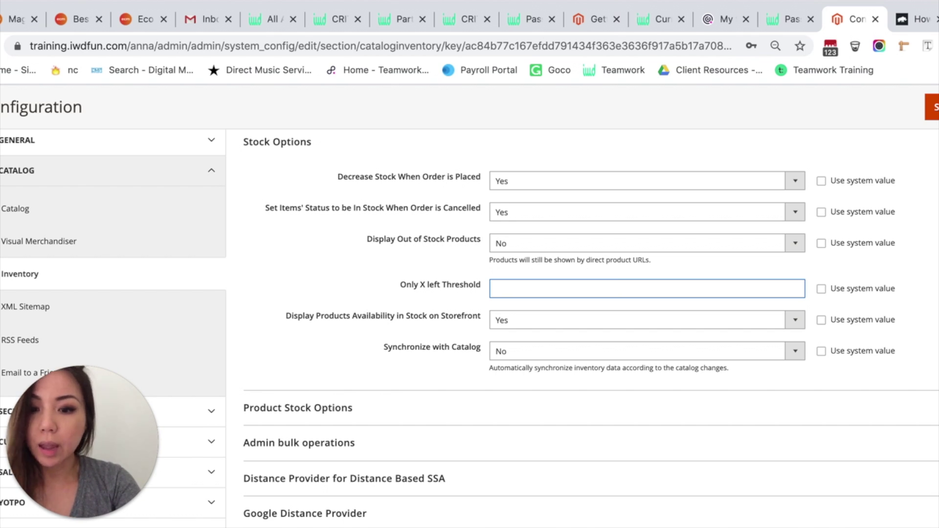
- Set Only X left Threshold to 5 and storefront stock availability to No, leaving Synchronize at No
text(5)
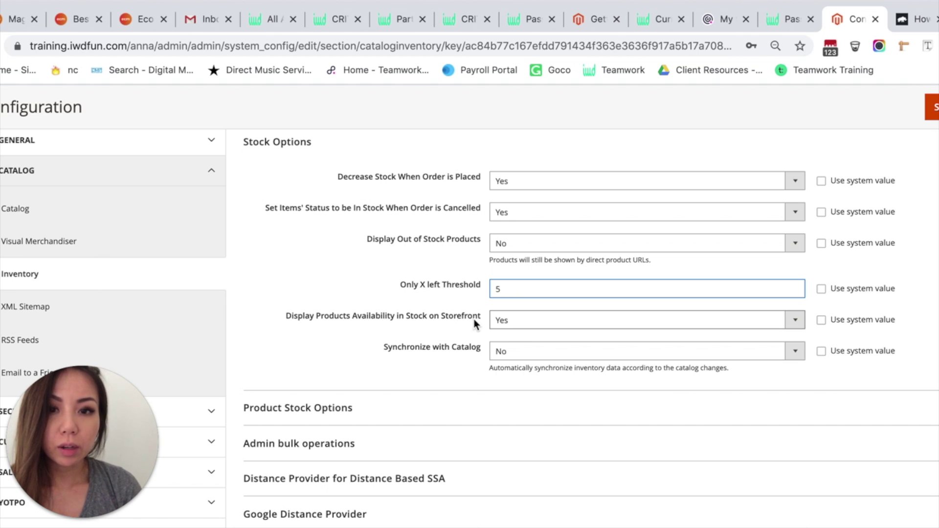
click(532, 326)
click(530, 335)
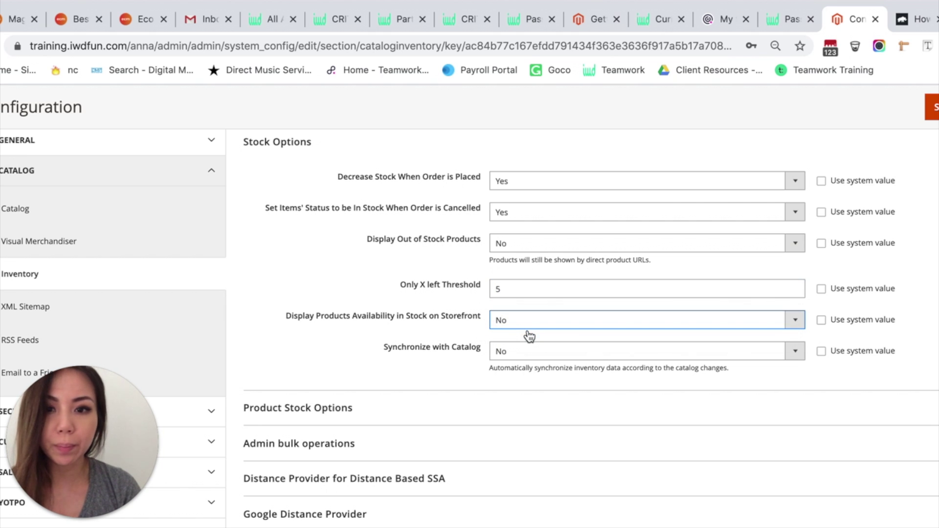
scroll(581, 328, down, 2)
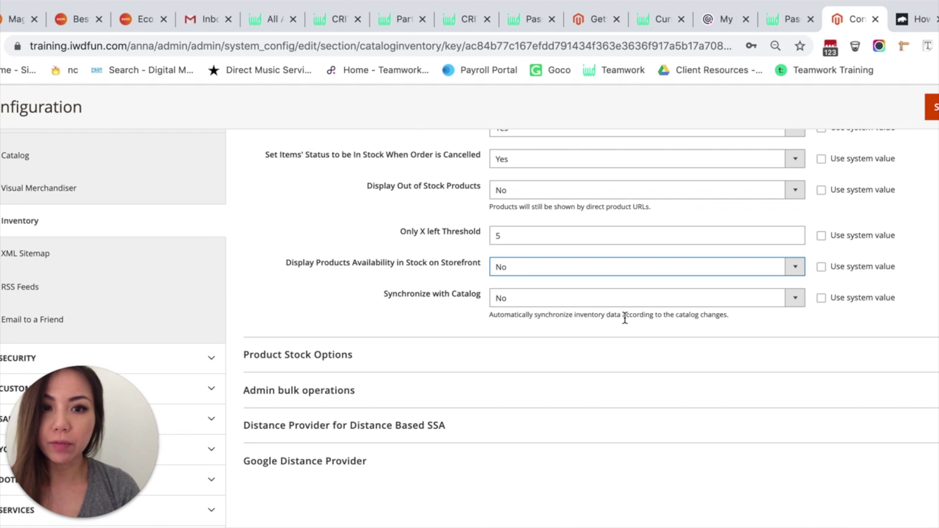
click(732, 305)
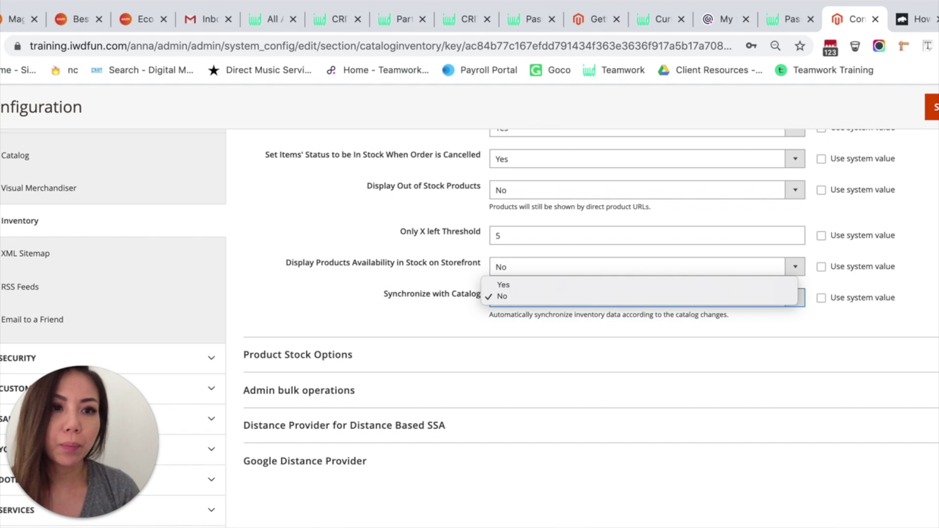
key(Escape)
scroll(587, 294, up, 3)
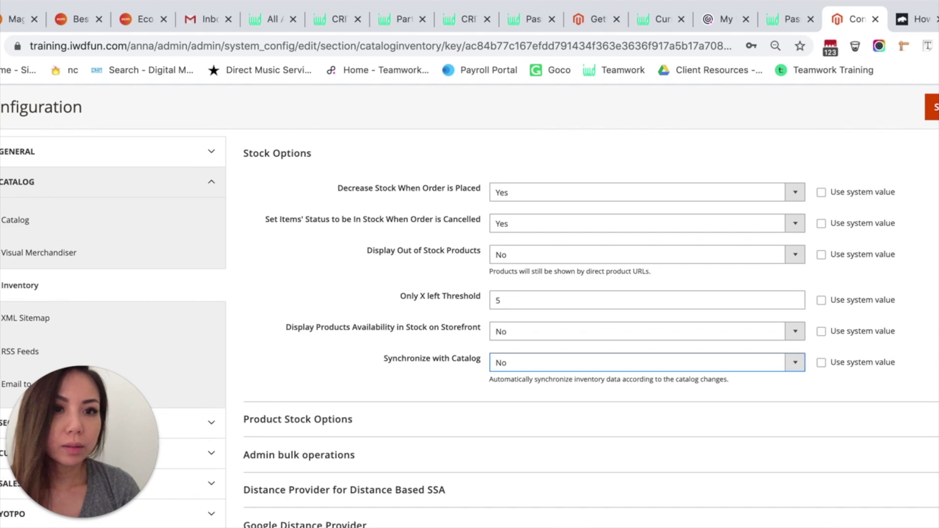
click(277, 183)
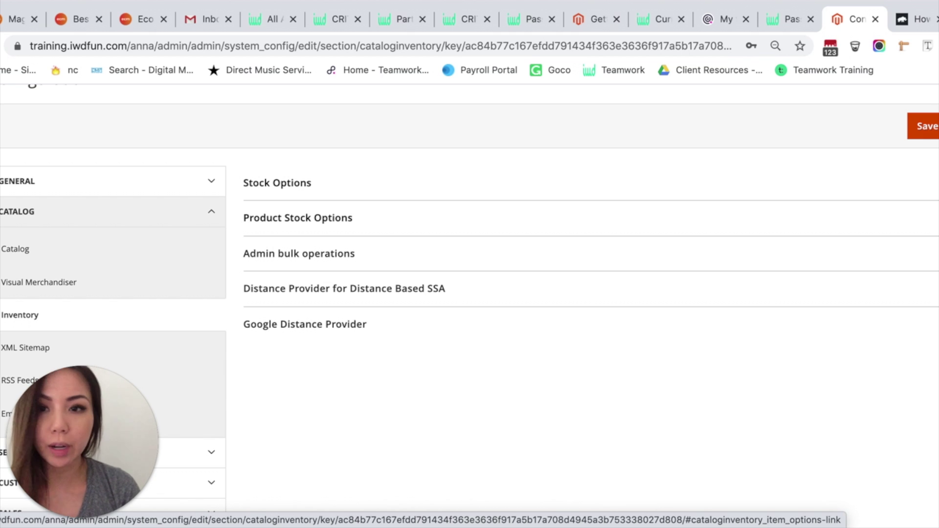
- Expand Product Stock Options and uncheck 'Use system value' on its seven settings
click(298, 217)
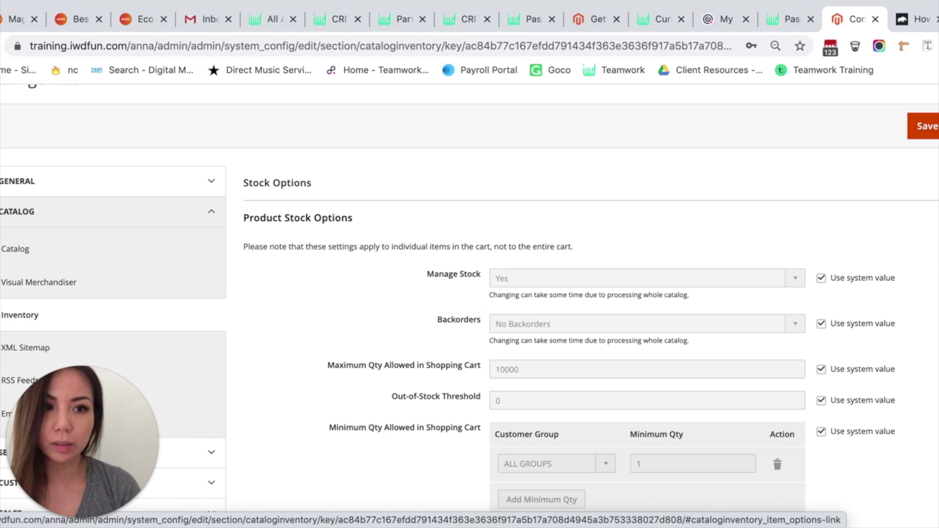
scroll(470, 306, down, 3)
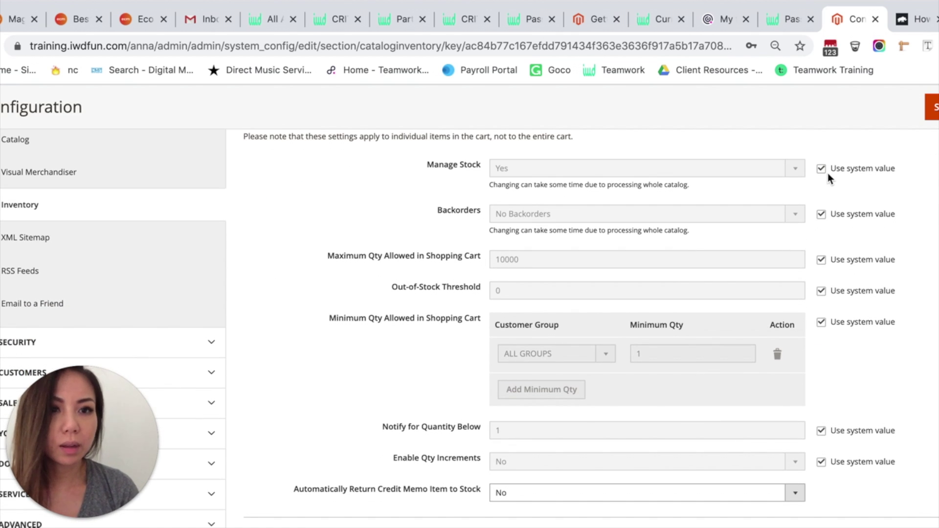
click(821, 171)
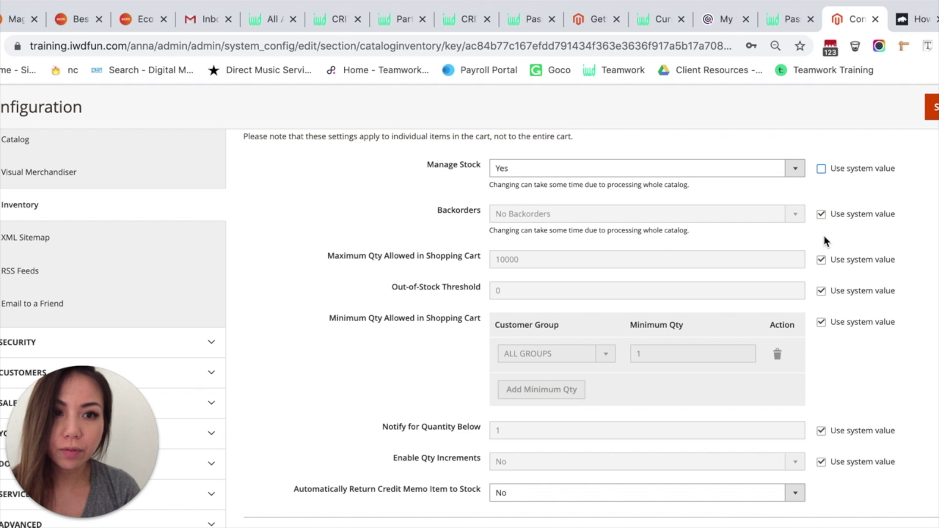
click(822, 214)
click(822, 260)
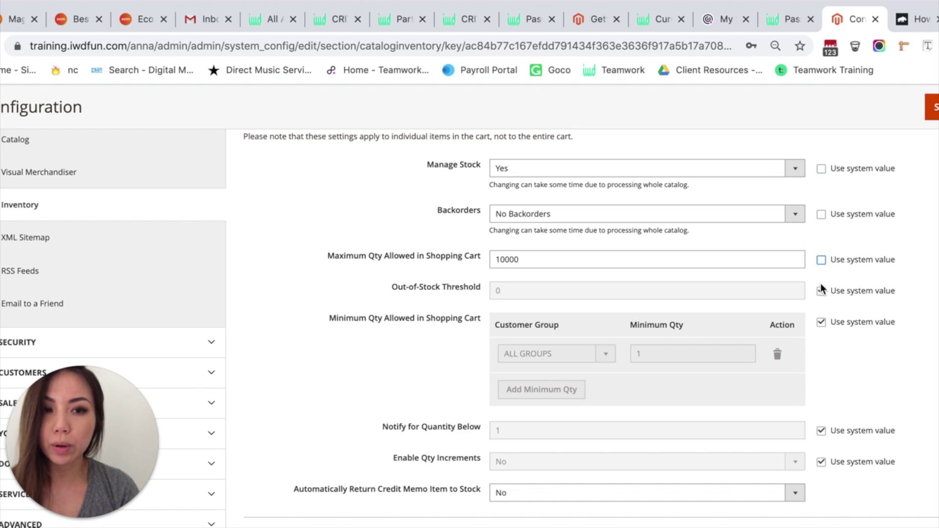
click(821, 291)
click(821, 322)
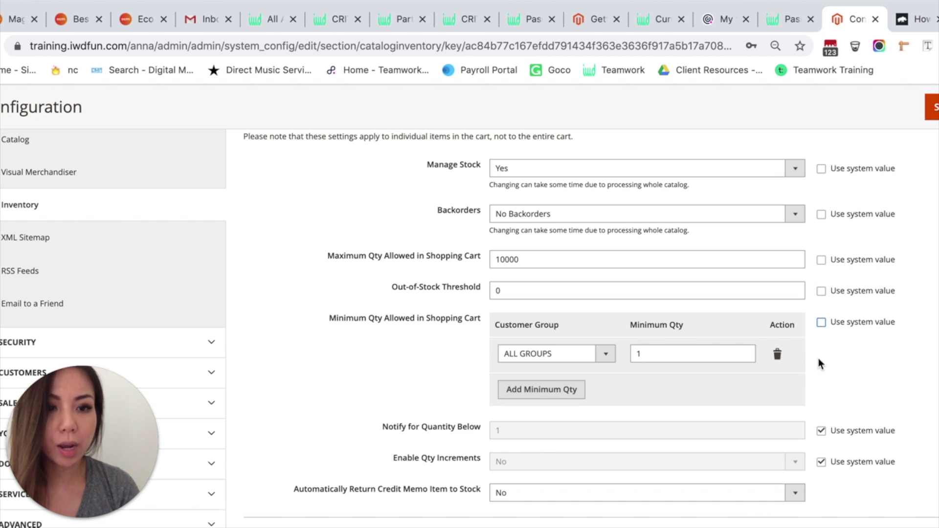
click(821, 432)
click(821, 462)
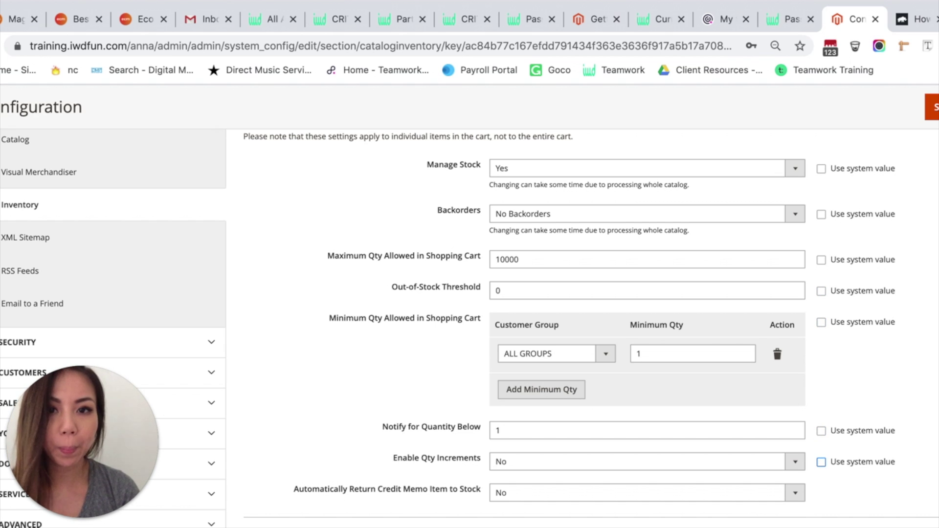
scroll(489, 166, up, 1)
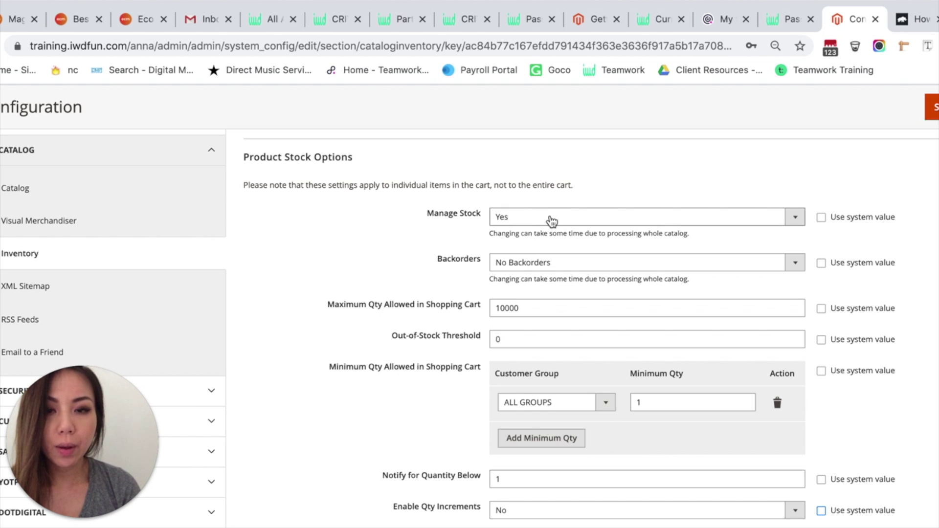
- Keep Manage Stock at Yes and Backorders at No Backorders
click(796, 220)
click(785, 221)
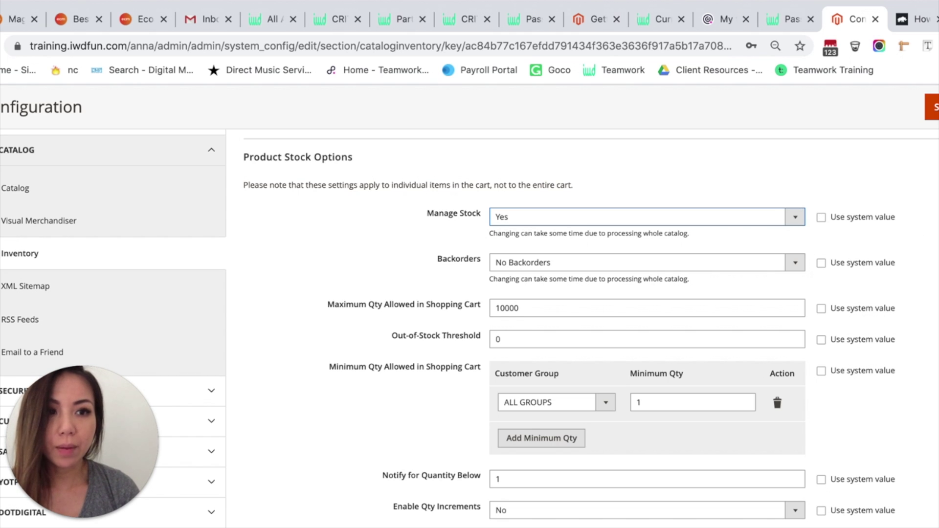
scroll(586, 317, down, 2)
click(794, 218)
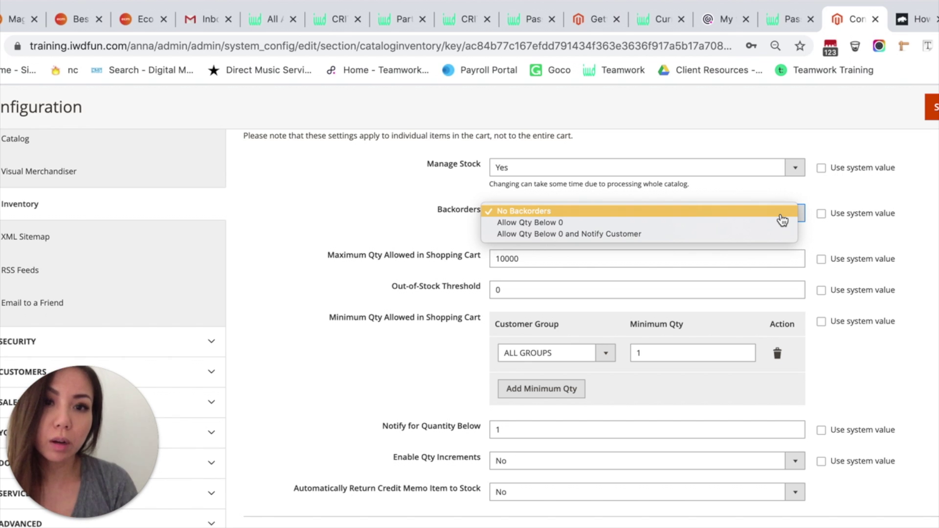
click(770, 211)
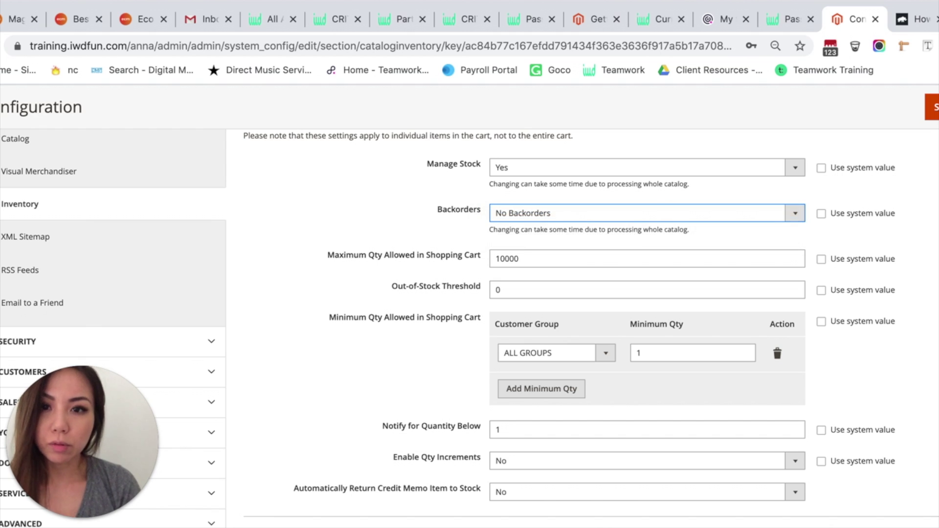
scroll(587, 328, down, 3)
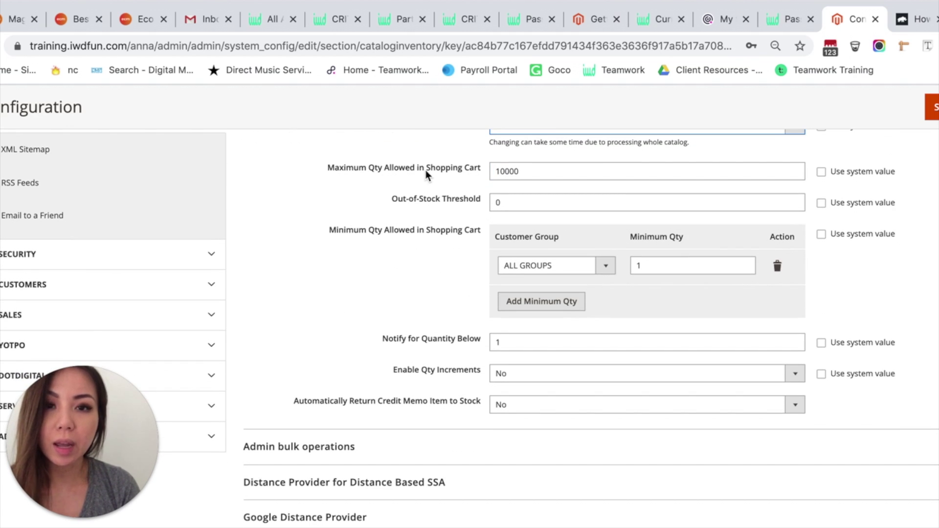
click(533, 170)
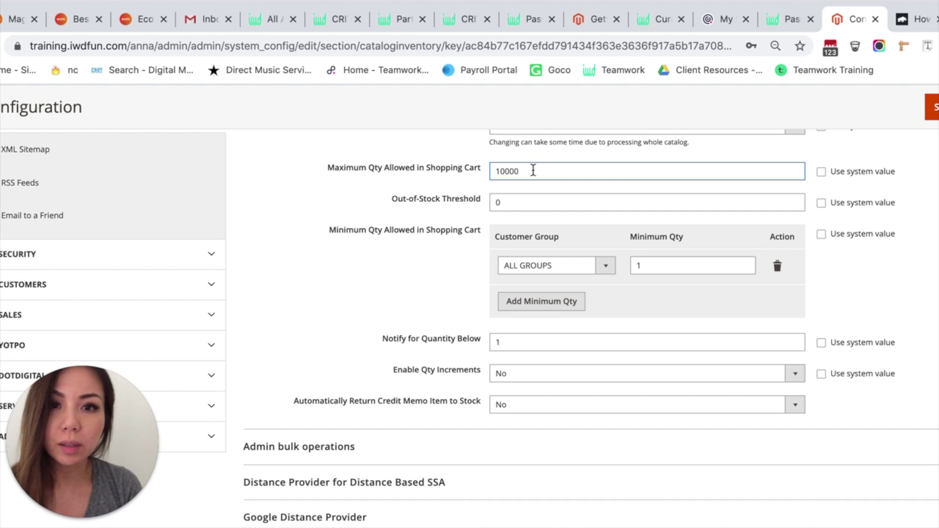
drag(533, 171, 452, 173)
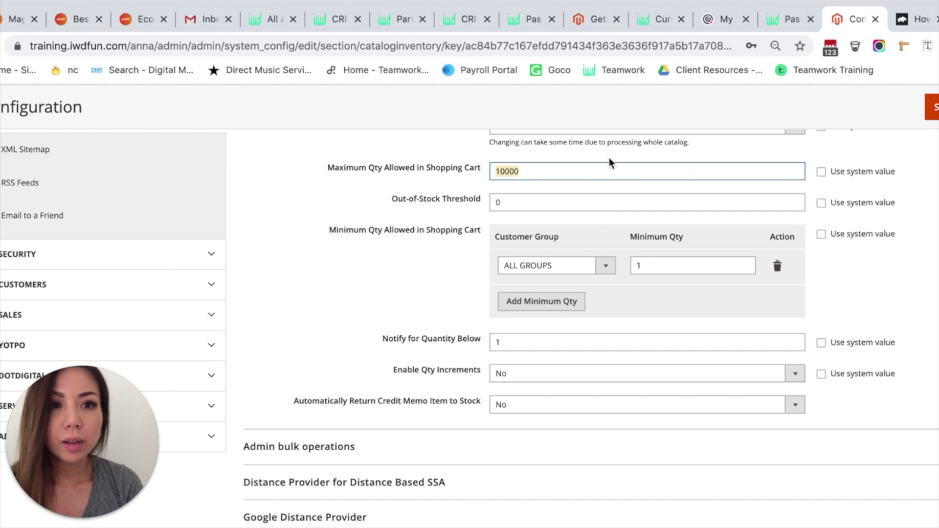
click(565, 173)
scroll(587, 293, up, 1)
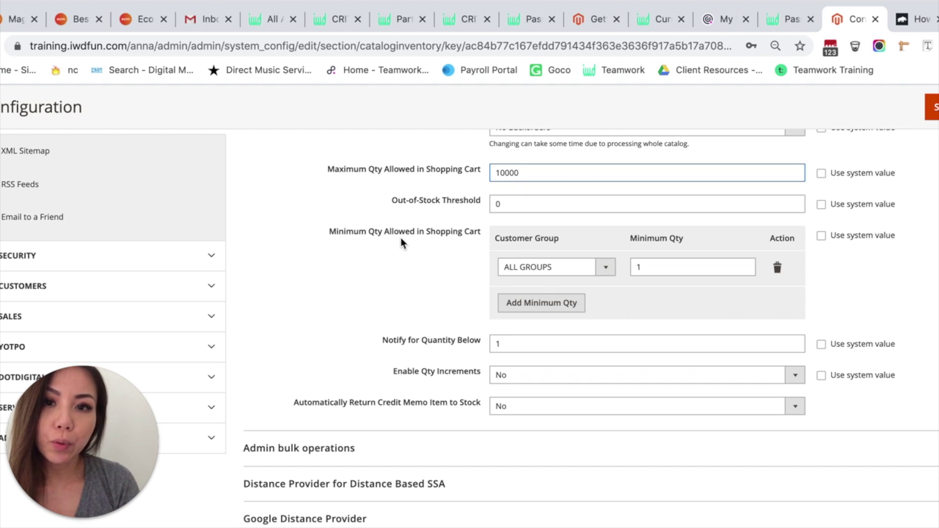
click(605, 268)
- Set the first Minimum Qty row to the Wholesale group with quantity 1000
click(585, 300)
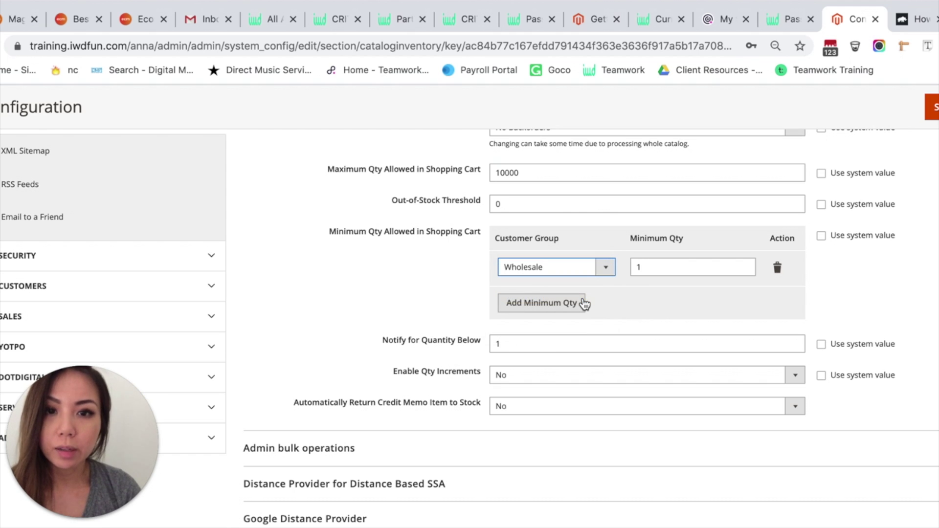
click(656, 268)
key(BackSpace)
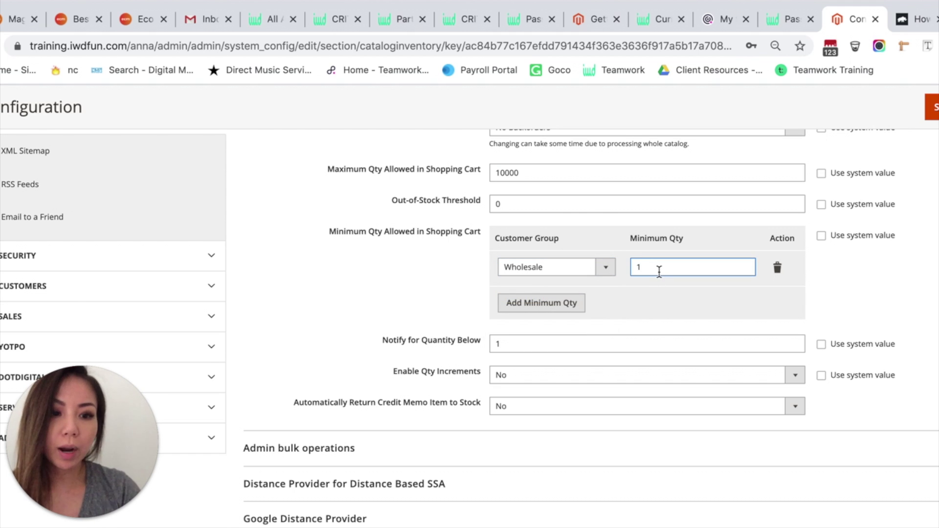
text(1000)
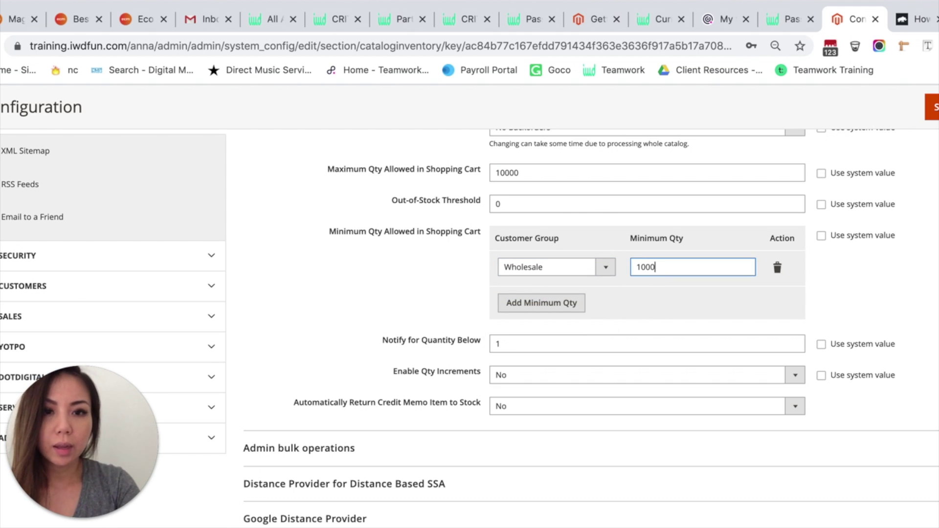
- Add a General group row with minimum quantity 1, then add a third row
click(573, 305)
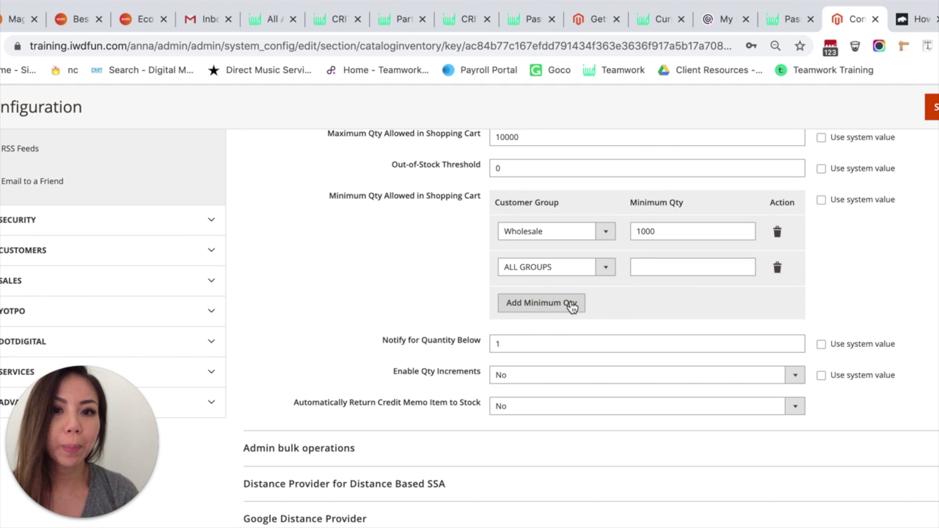
click(594, 269)
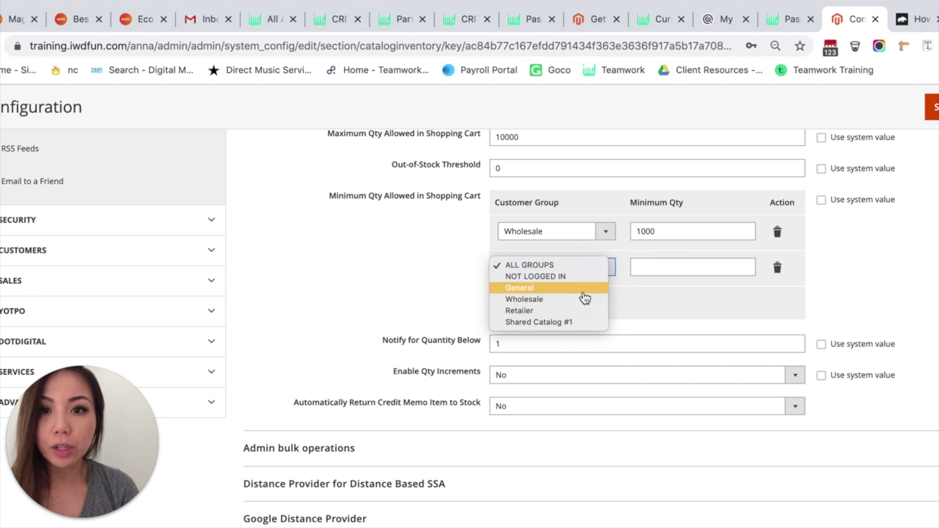
click(587, 288)
click(677, 272)
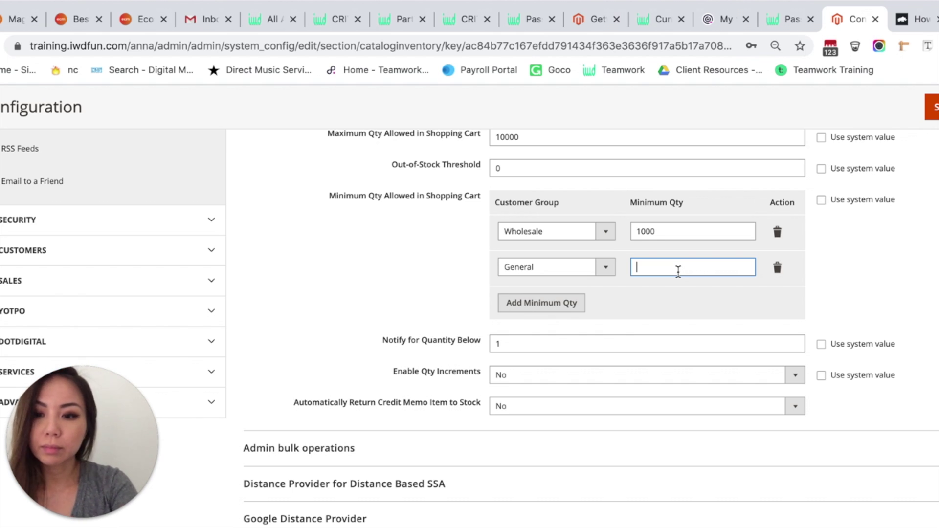
text(1)
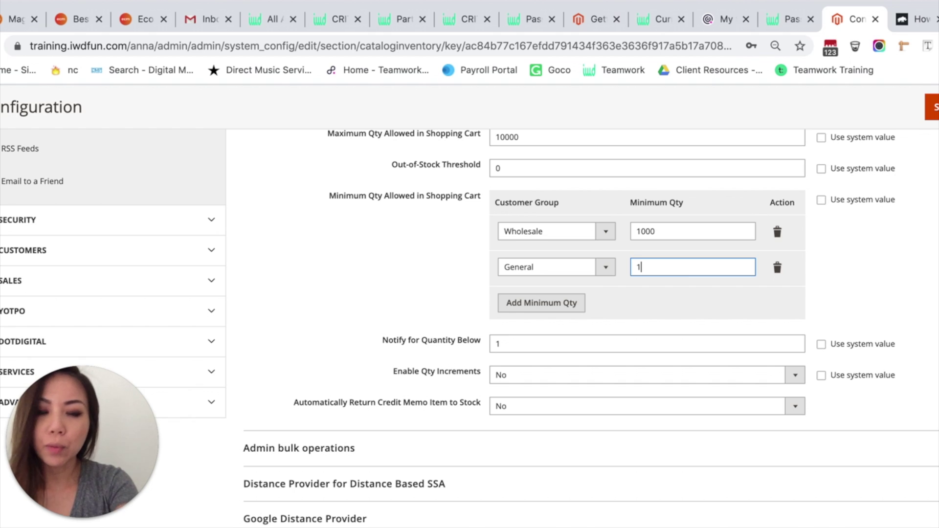
click(578, 303)
click(594, 266)
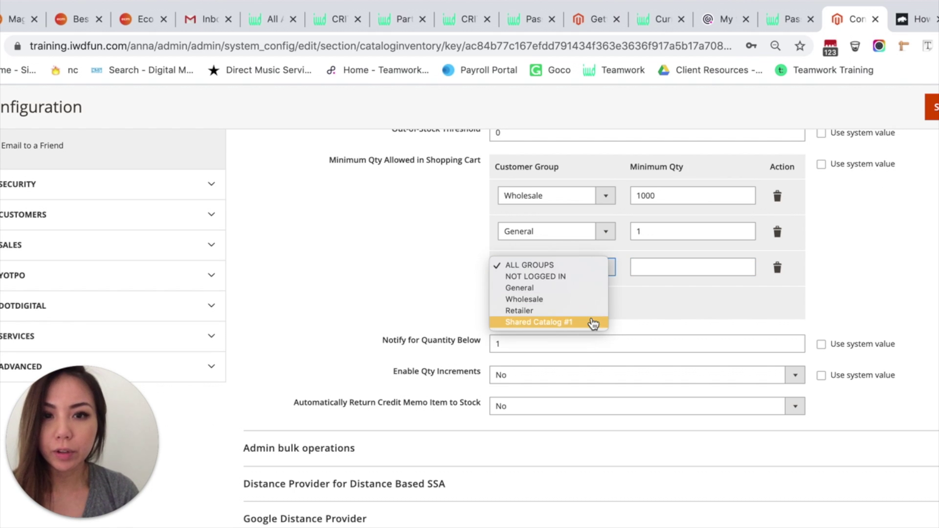
- Delete the ALL GROUPS, General and Wholesale Minimum Qty rows
click(787, 198)
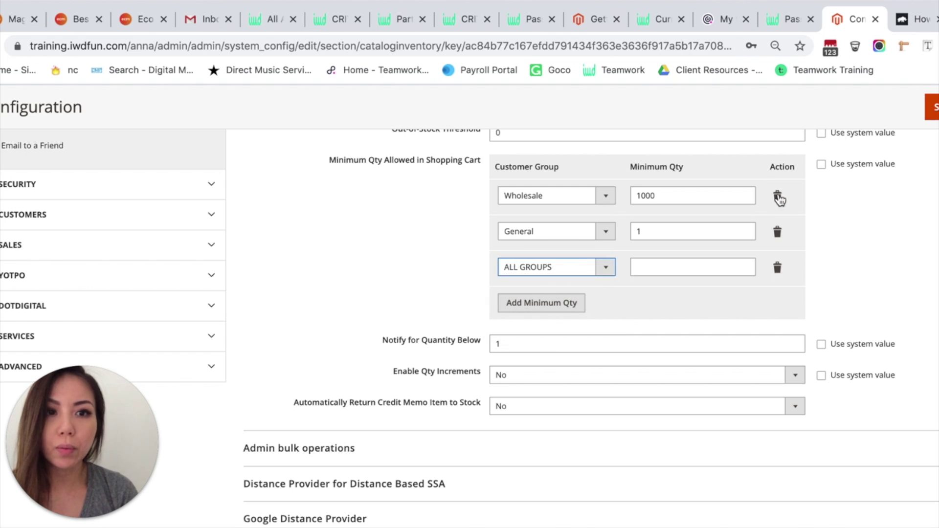
click(778, 266)
click(779, 231)
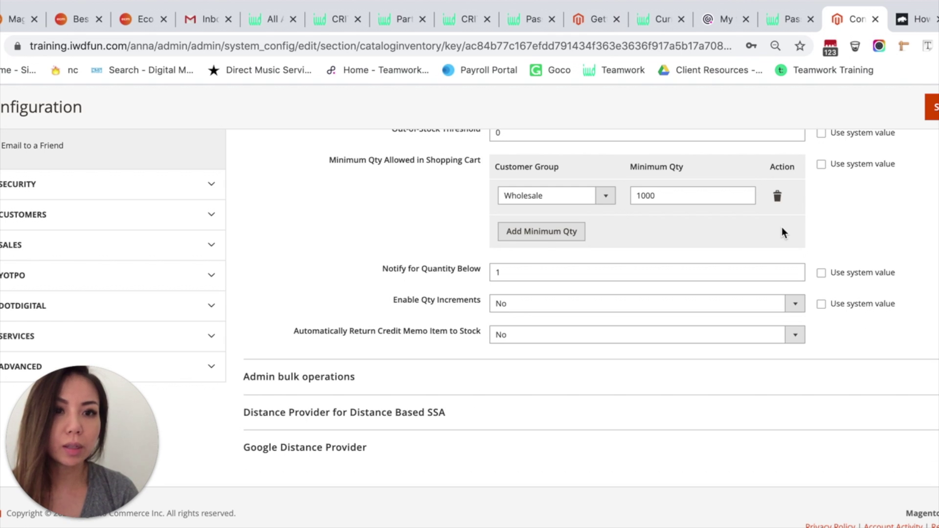
click(778, 200)
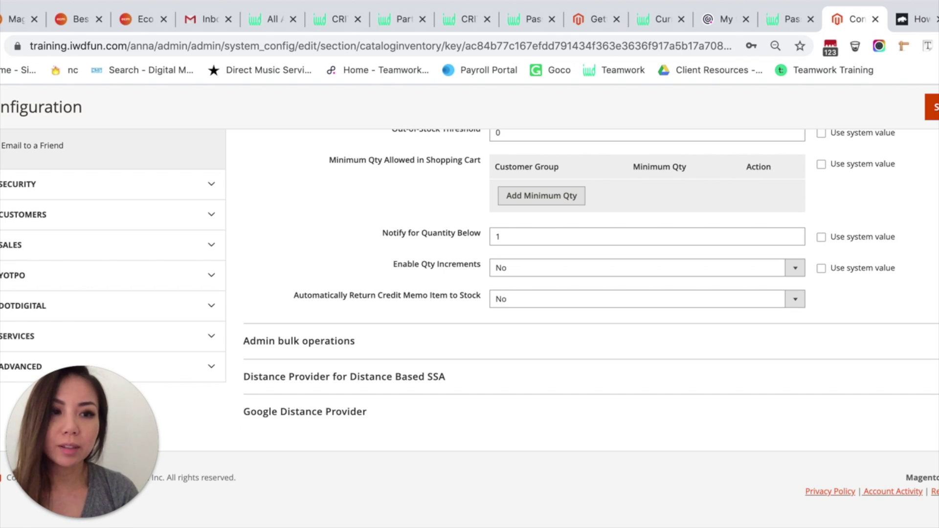
scroll(470, 293, down, 1)
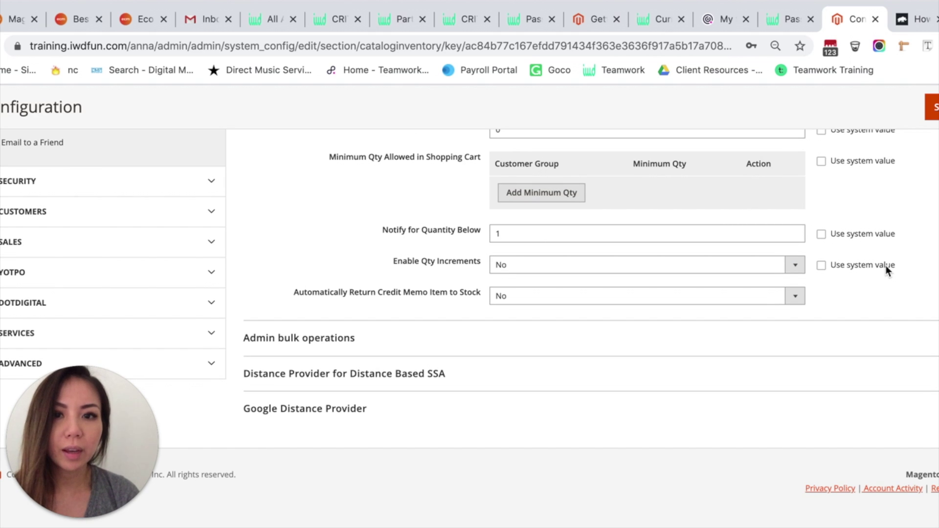
- Change Notify for Quantity Below from 1 to 10
click(538, 231)
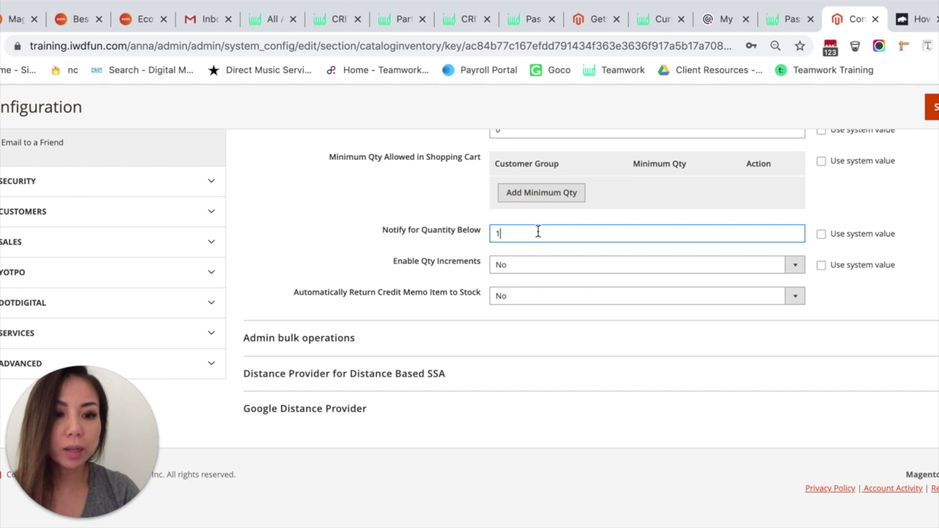
key(BackSpace)
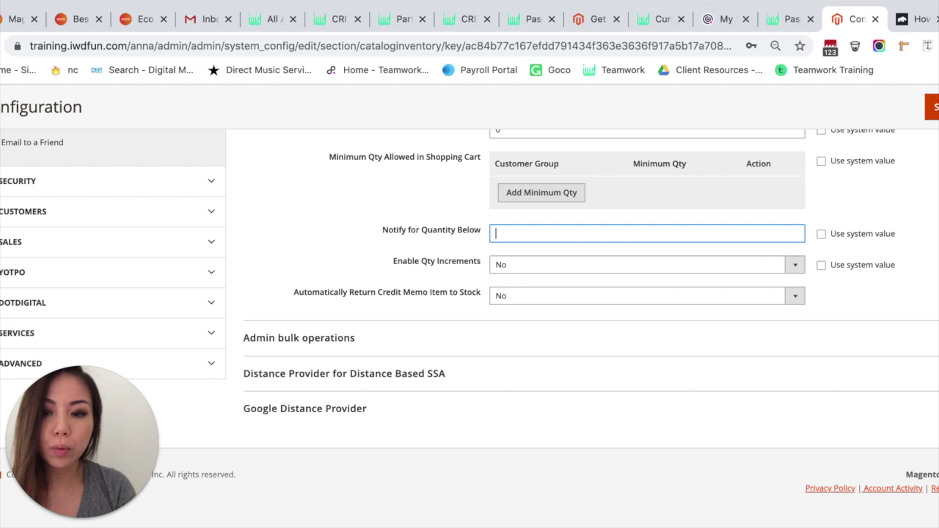
text(10)
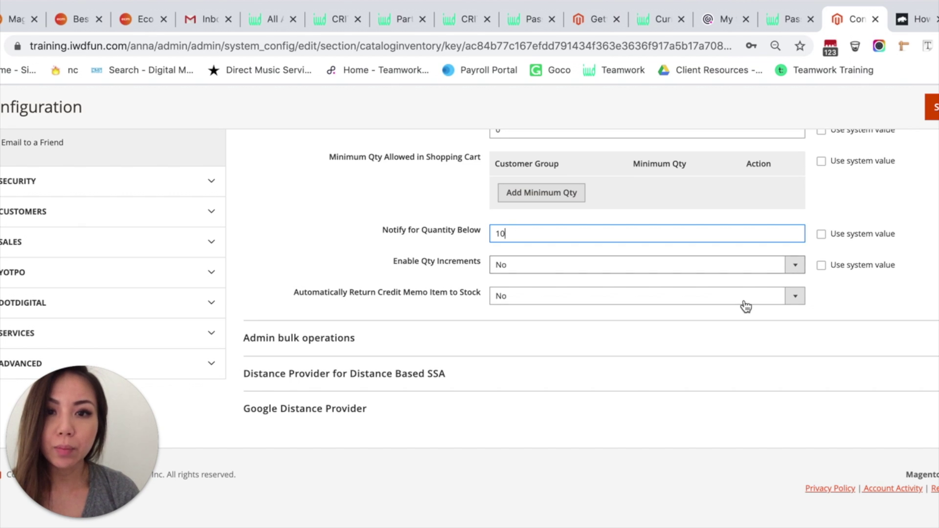
- Keep Enable Qty Increments and credit memo return-to-stock set to No
click(793, 264)
click(797, 349)
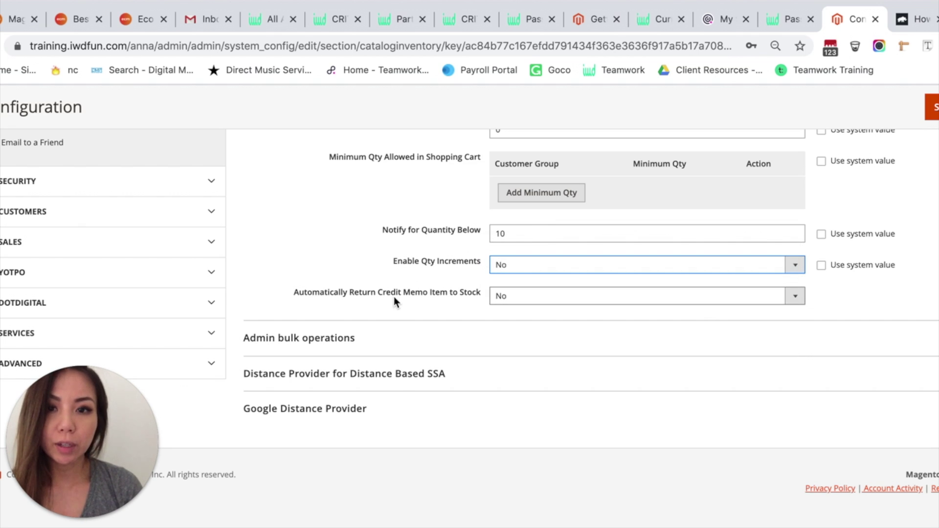
click(793, 298)
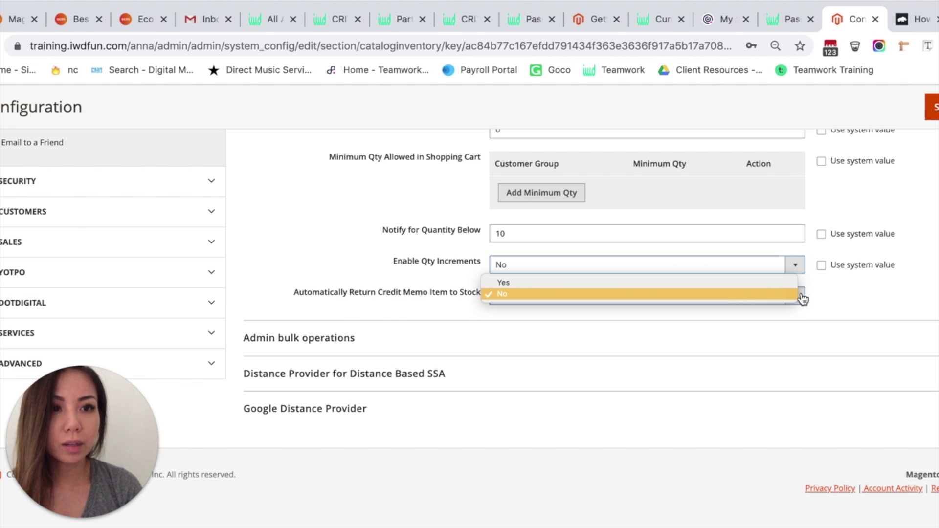
click(874, 291)
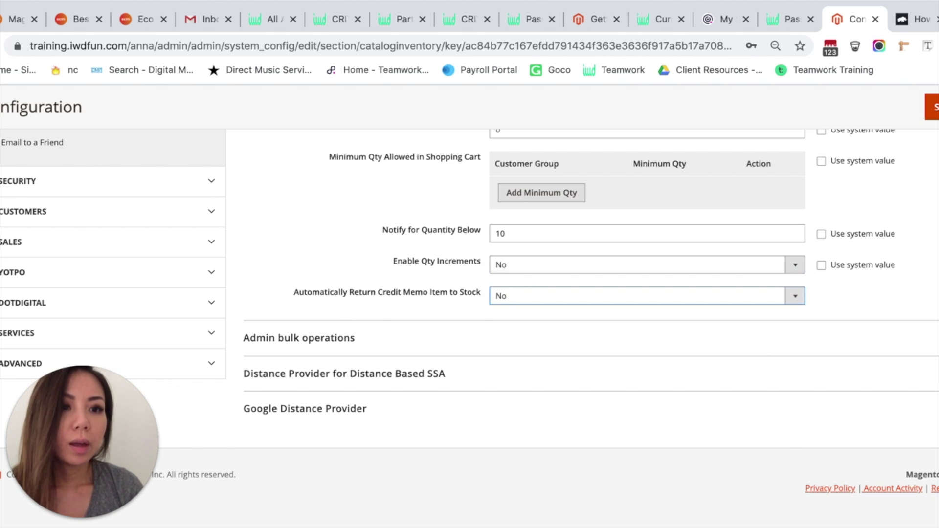
scroll(874, 292, up, 6)
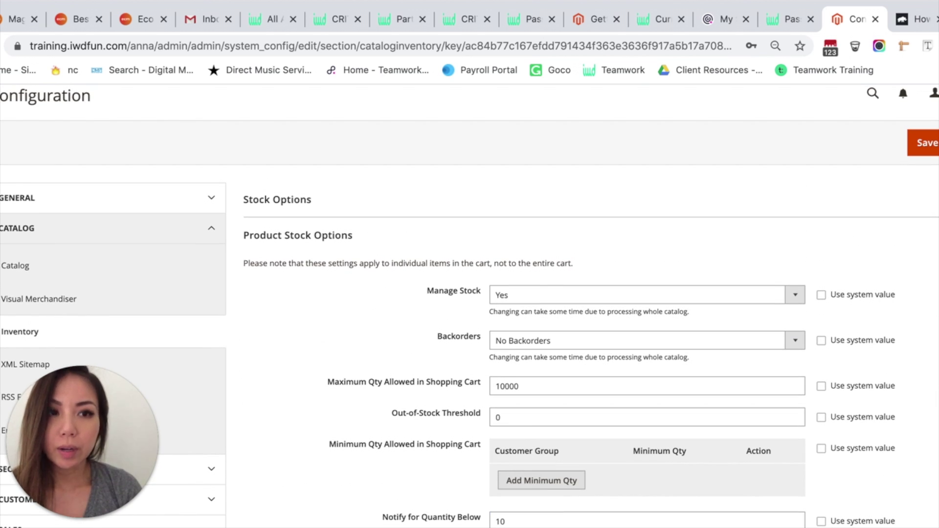
- Save the inventory configuration with Save Config
click(926, 143)
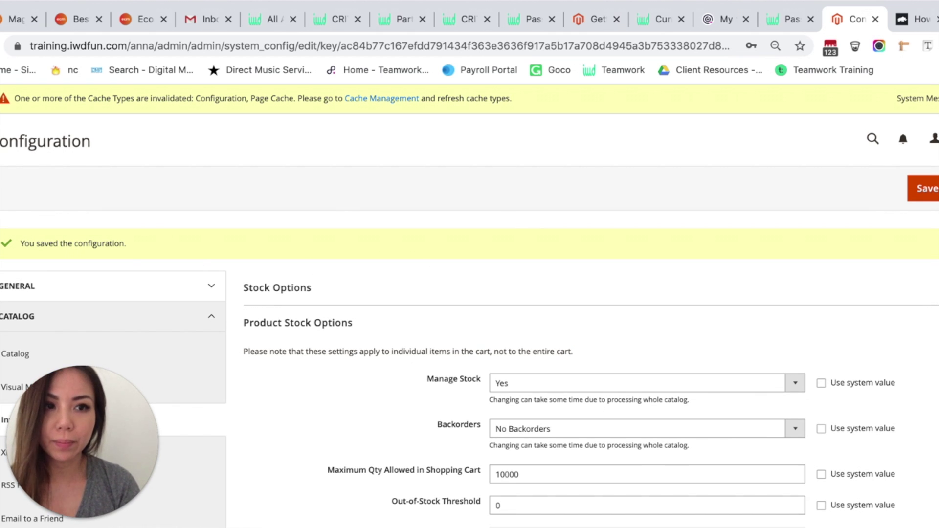
scroll(470, 306, down, 1)
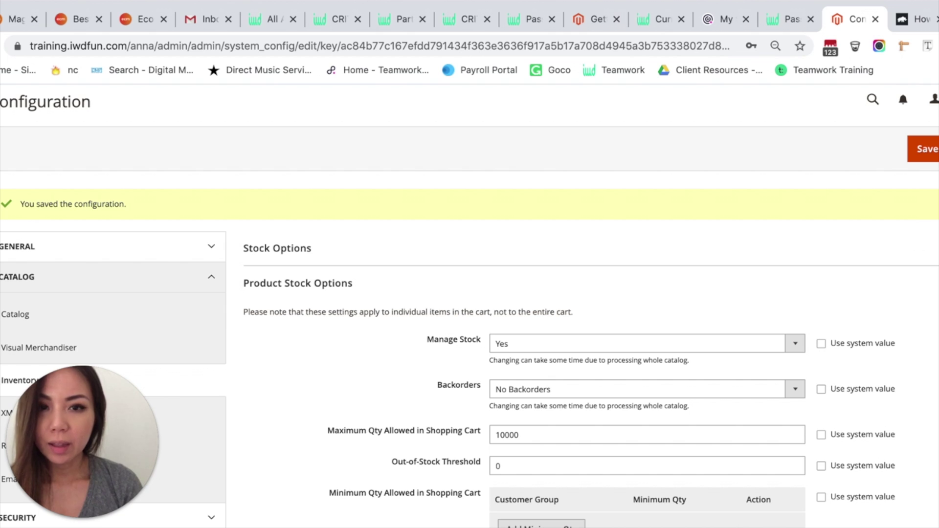
scroll(470, 305, down, 1)
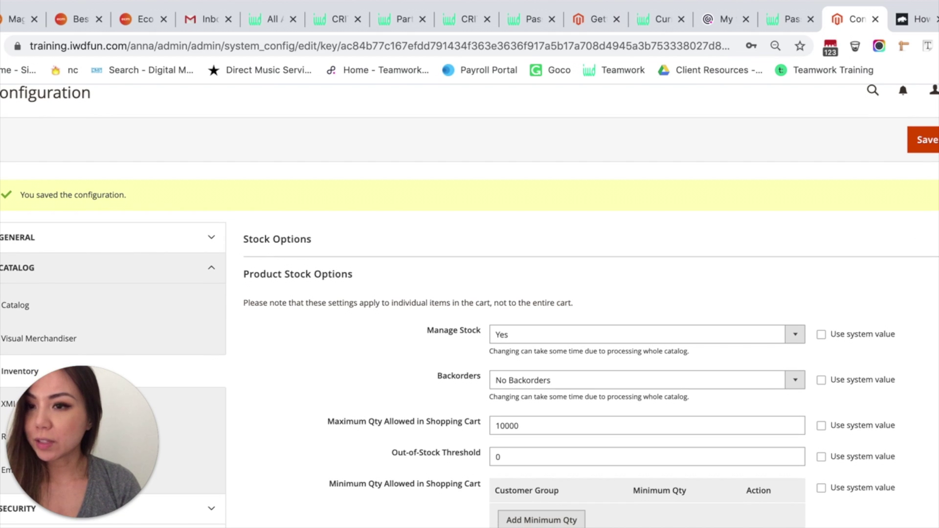